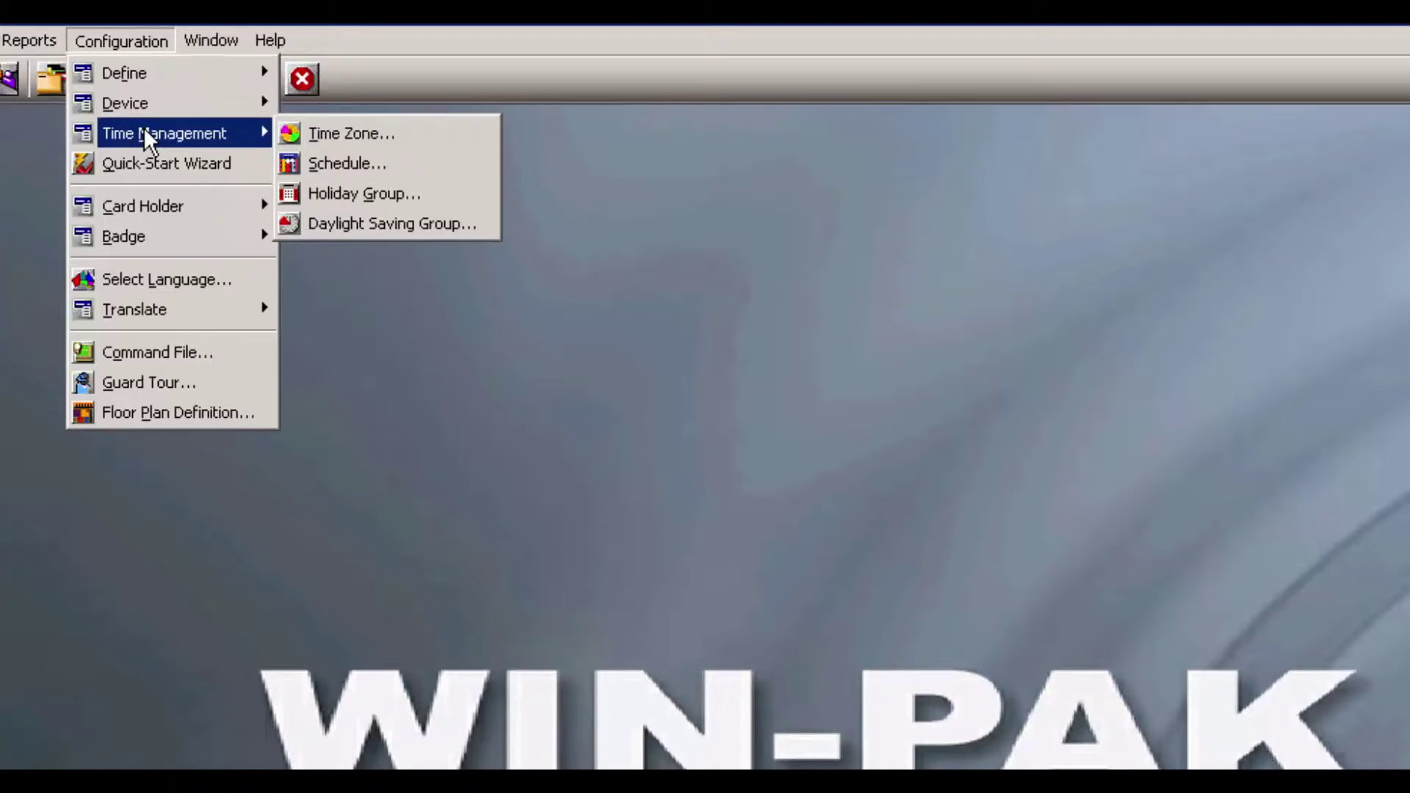
- Start a new holiday group record named "Honeywell Holidays"
left_click(321, 193)
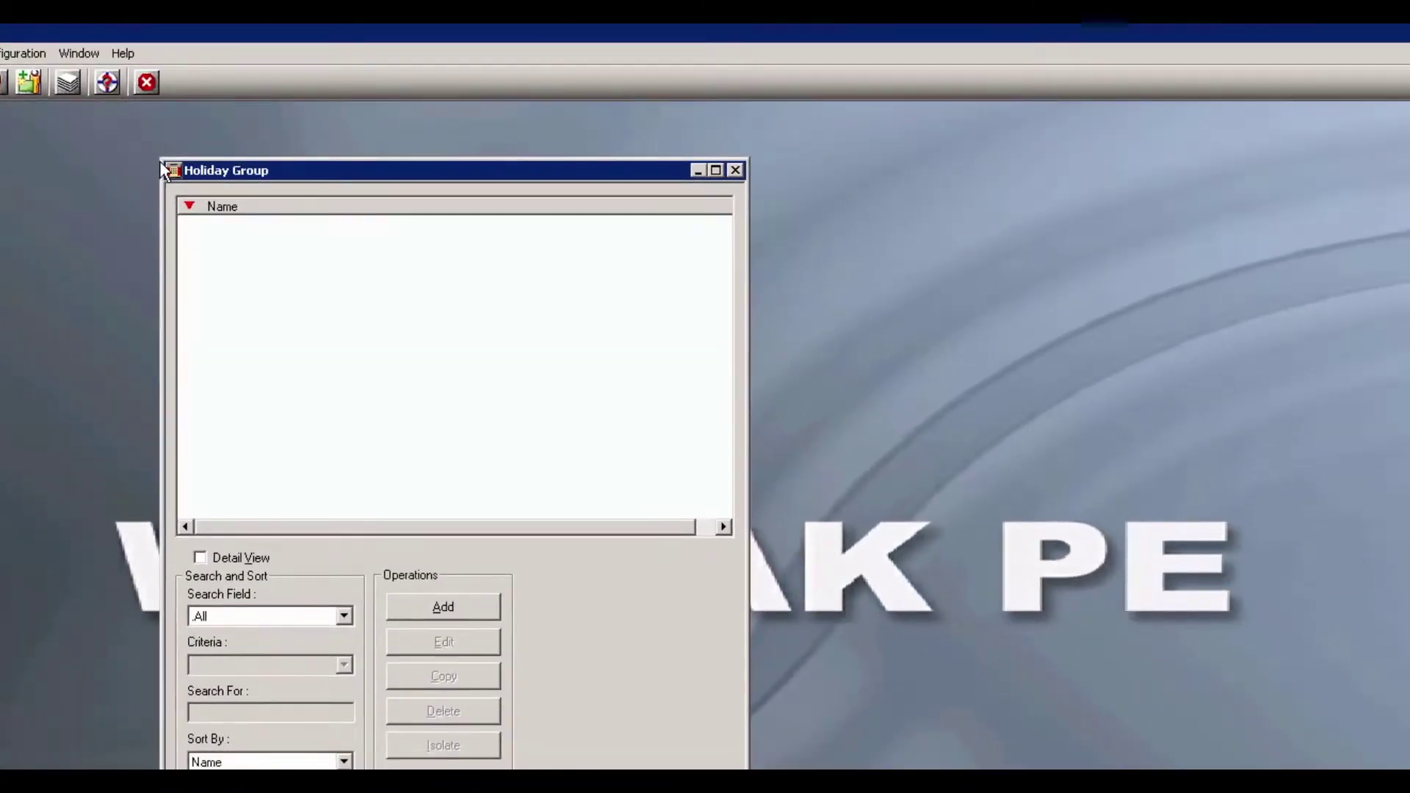
left_click(437, 607)
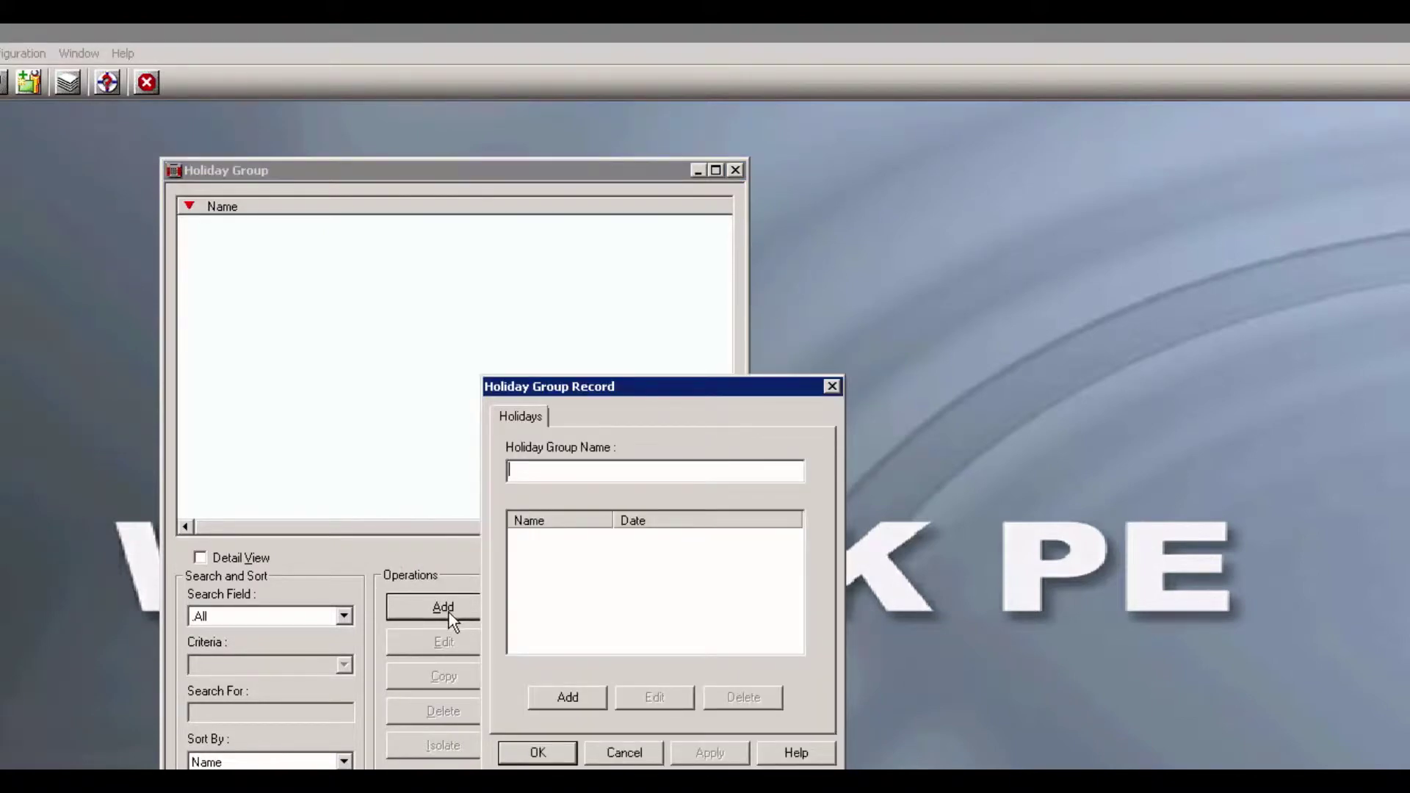
type("Honeywell Holidays")
- Add a holiday named "July 4th" to the group, dated July 4, 2016
left_click(547, 699)
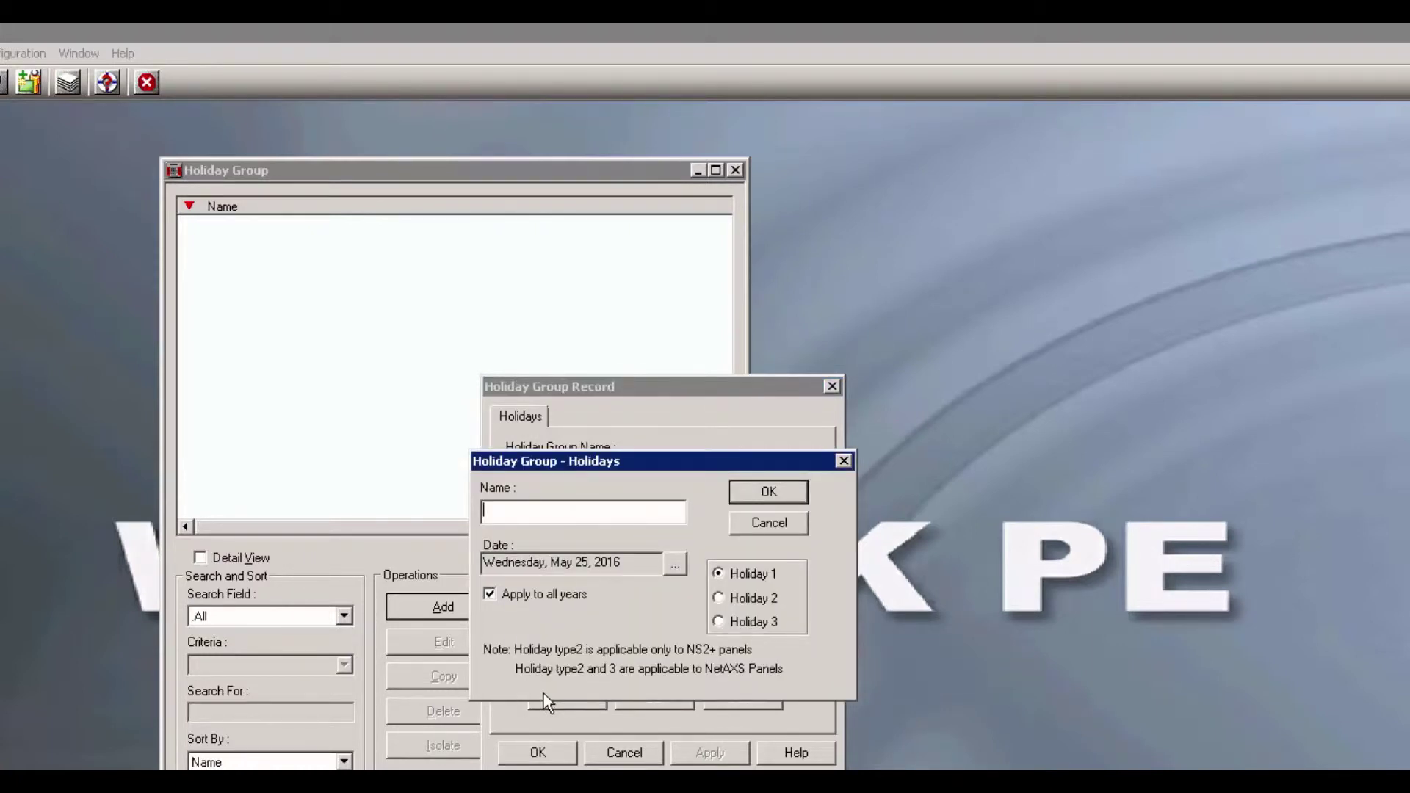
type("July 4th")
left_click(675, 564)
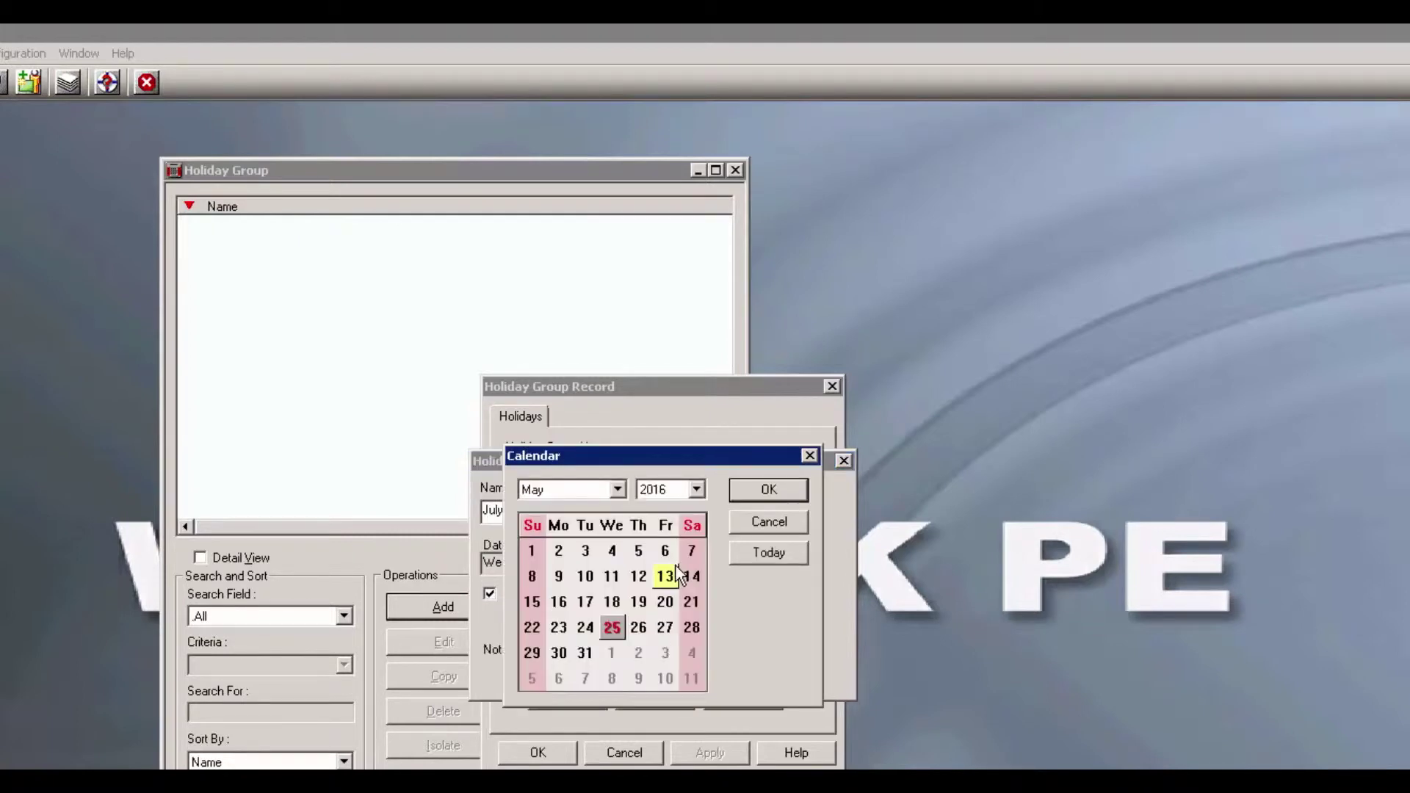
left_click(618, 489)
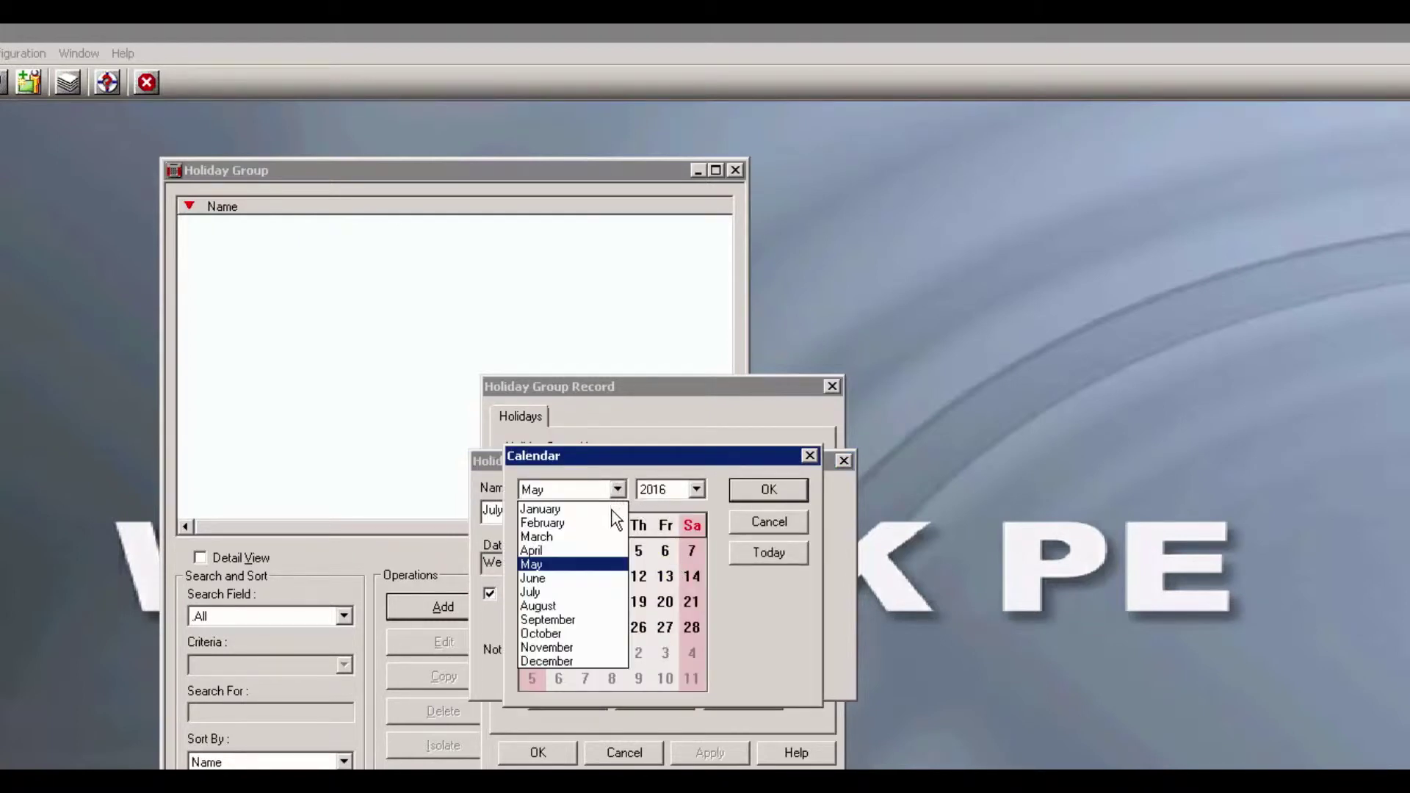
left_click(602, 592)
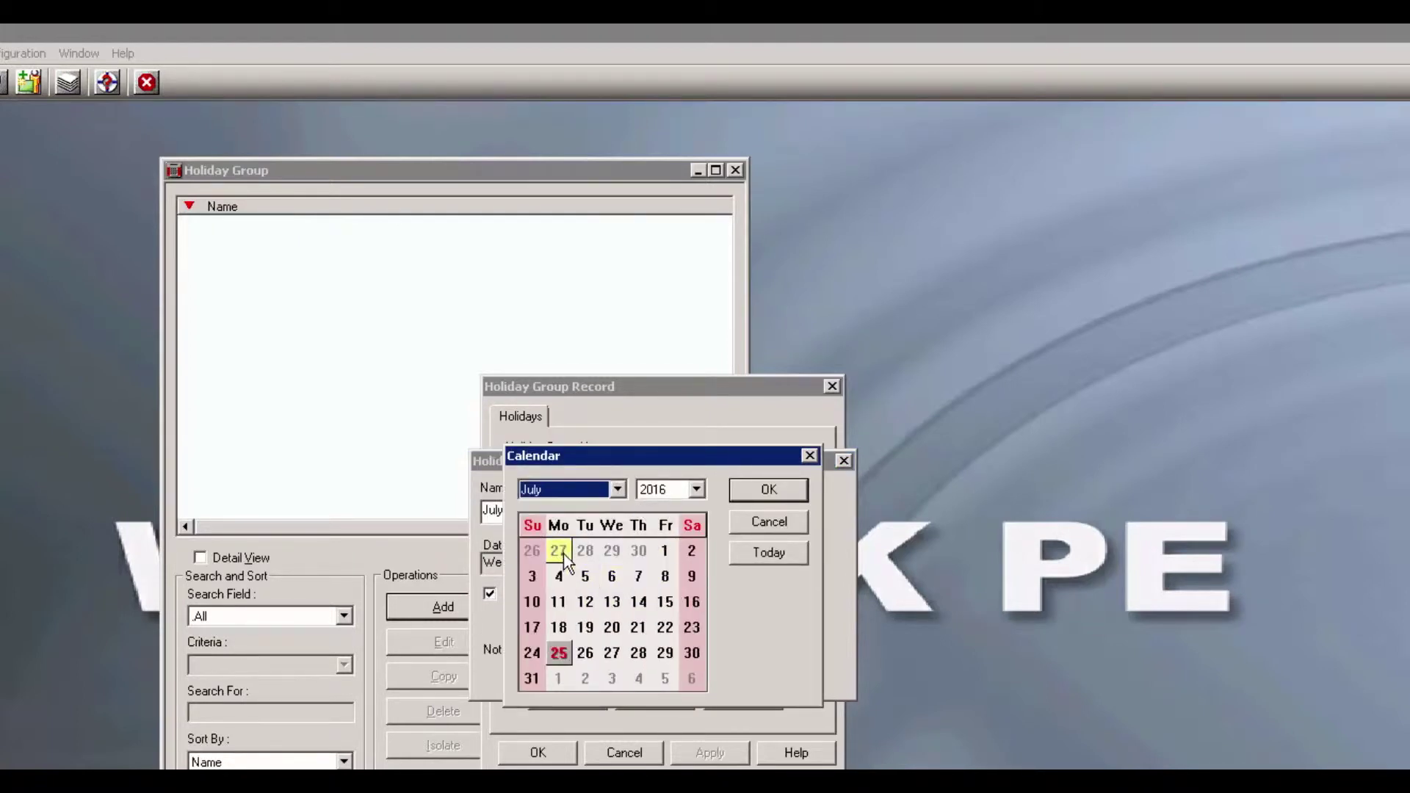
left_click(559, 577)
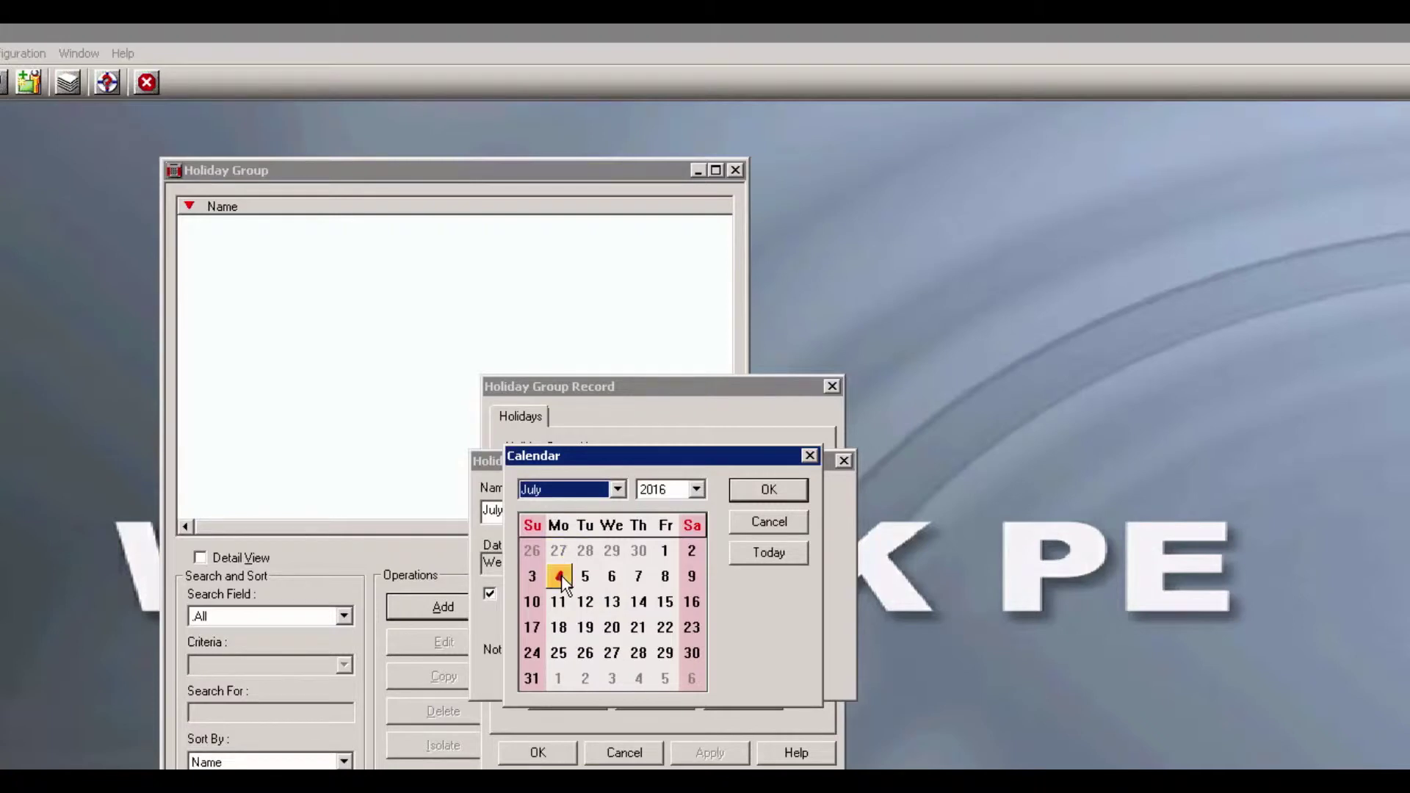
left_click(764, 493)
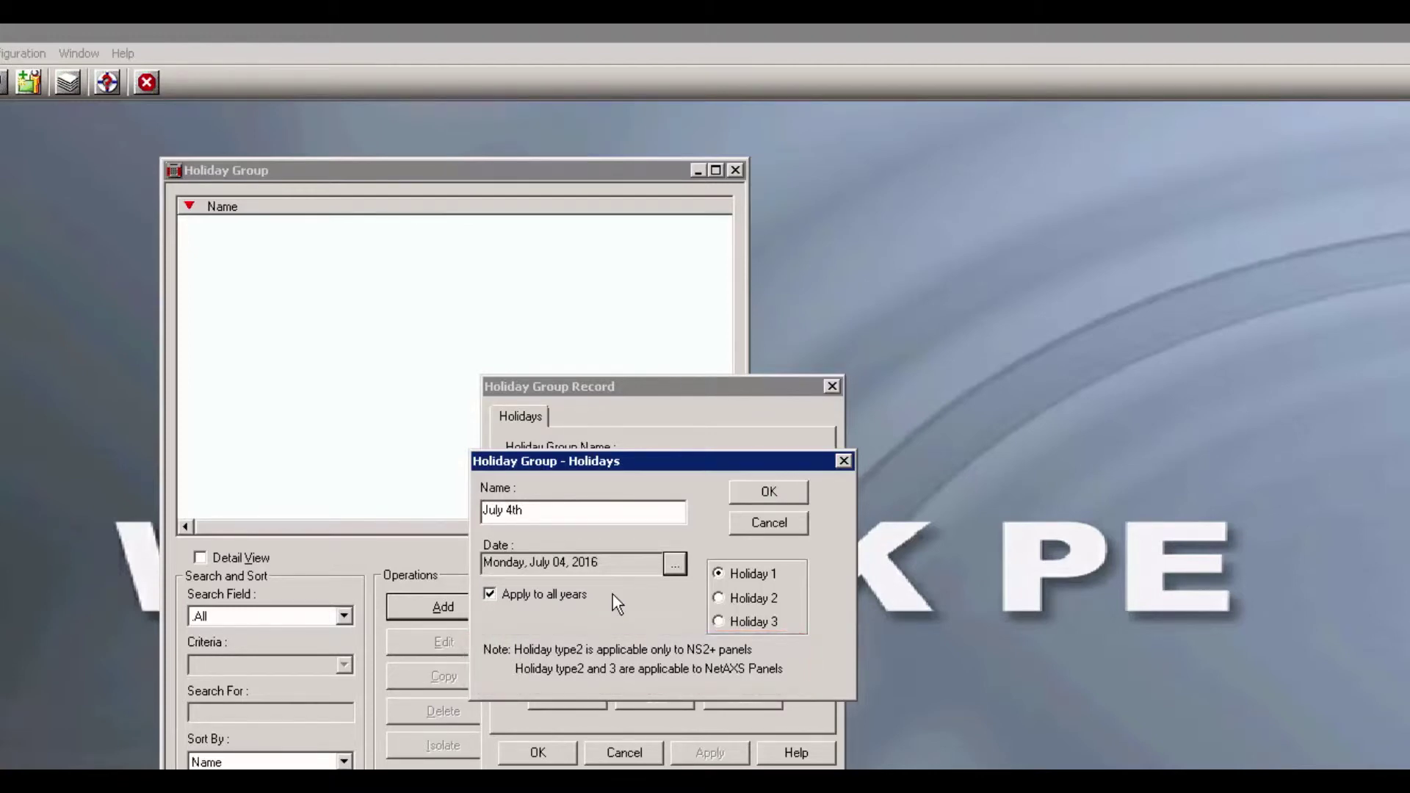
left_click(768, 493)
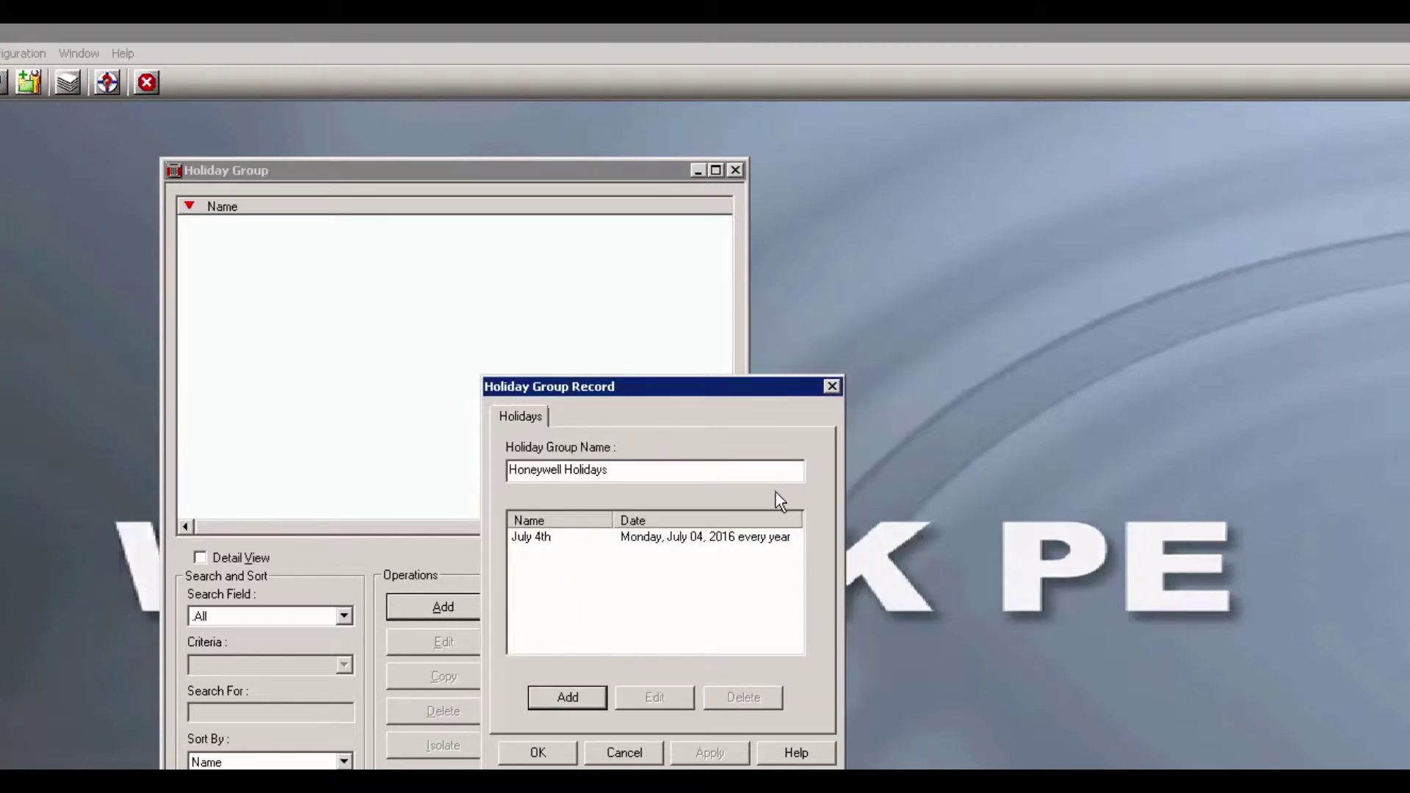
- Add a "Thanksgiving" holiday dated November 24, 2016, without applying it to all years, and save the holiday group
left_click(568, 697)
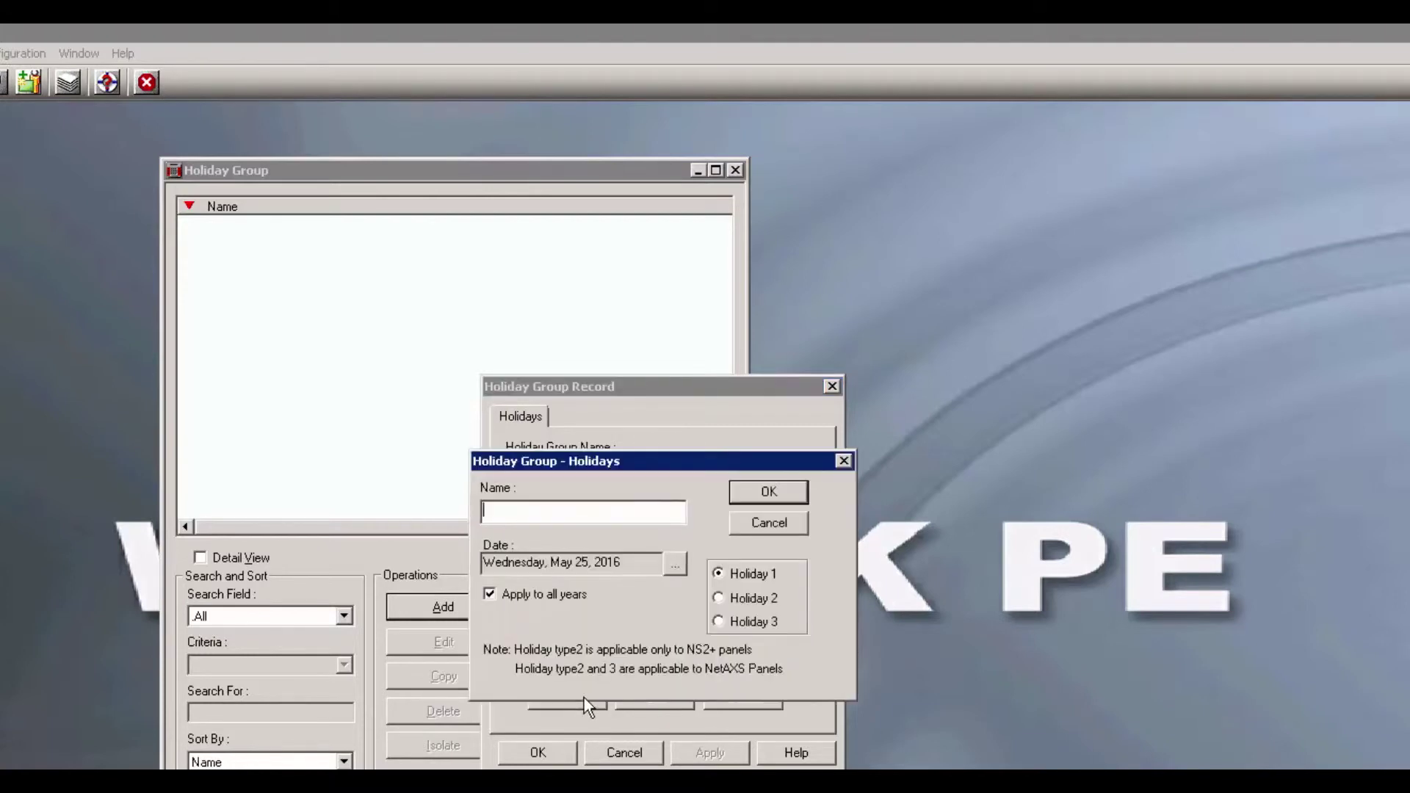
type("Thanksgiving")
left_click(675, 565)
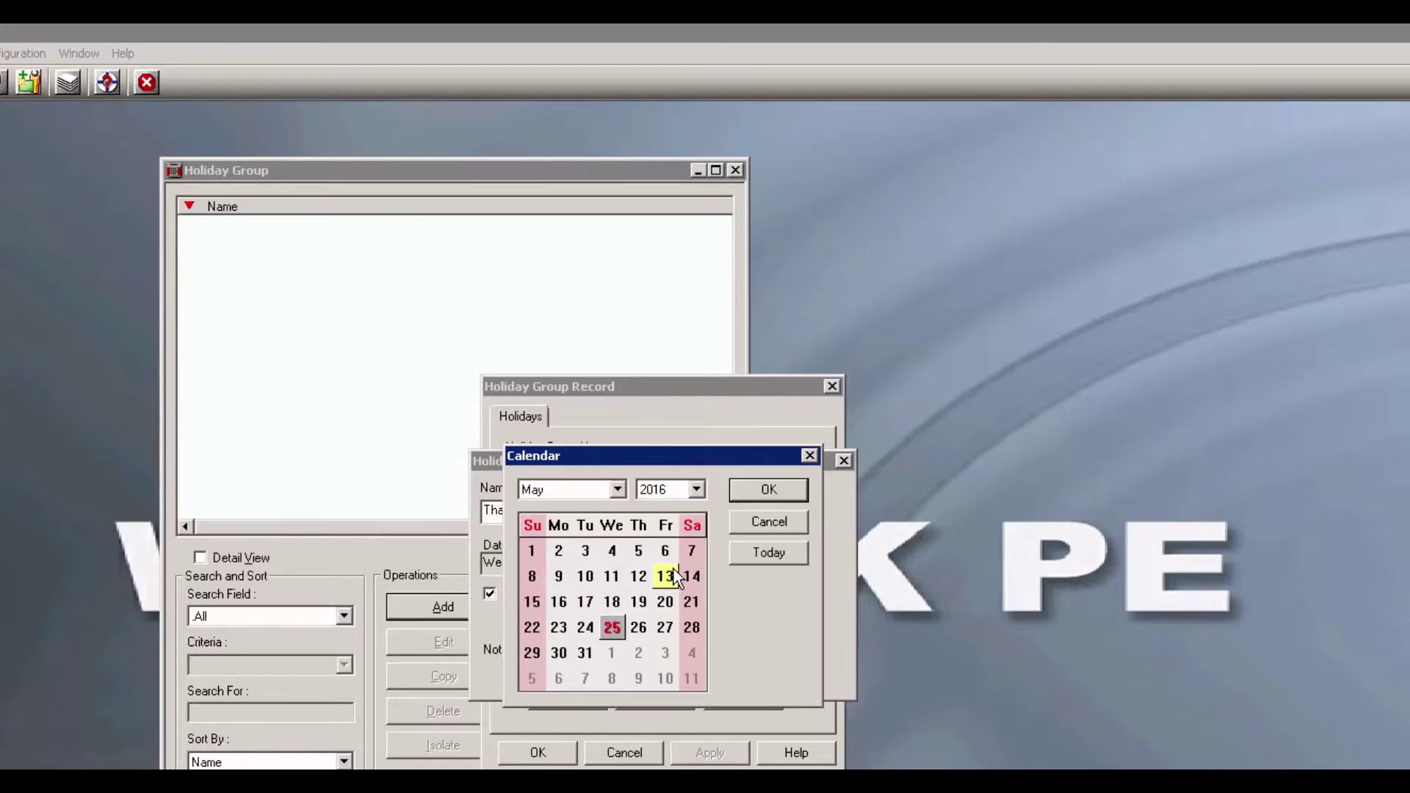
left_click(618, 489)
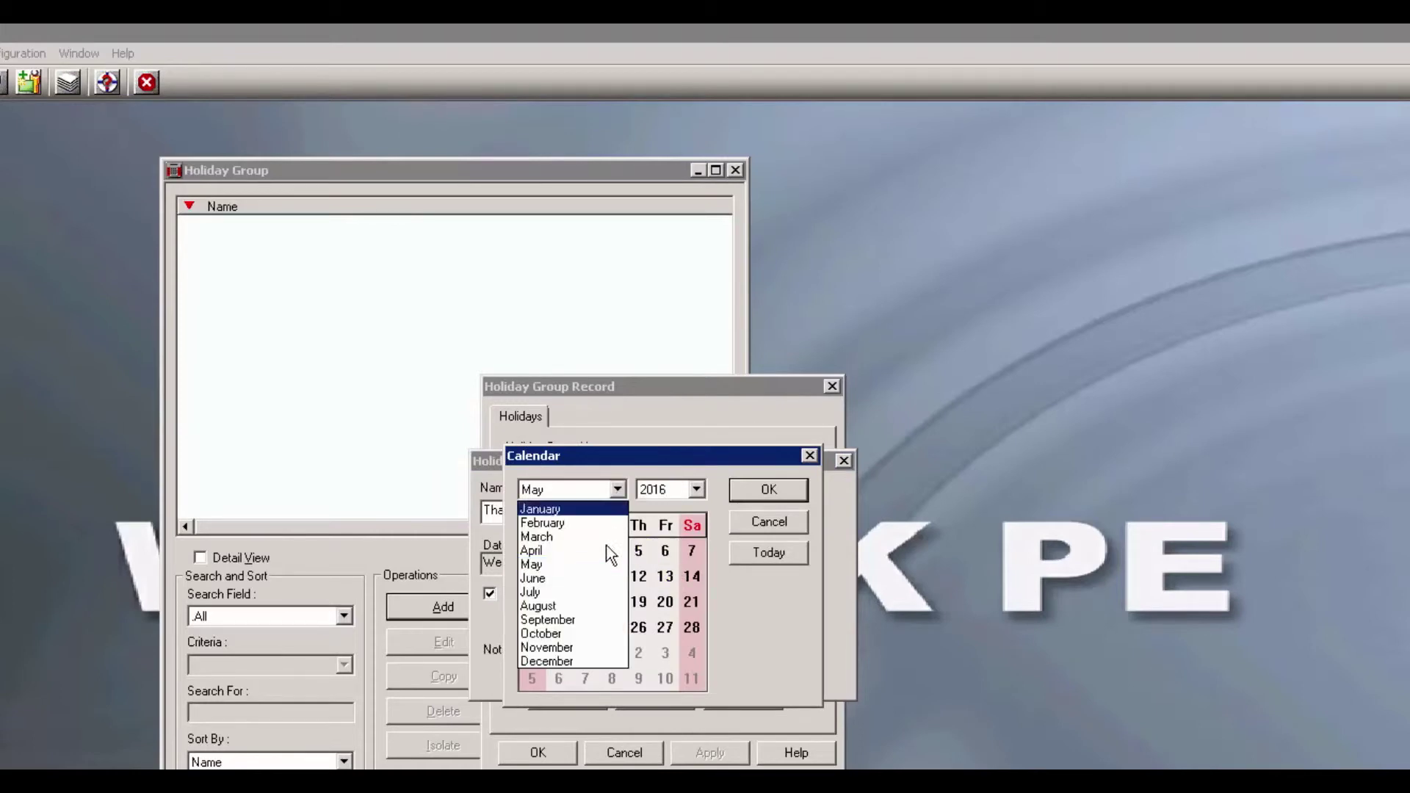
left_click(588, 646)
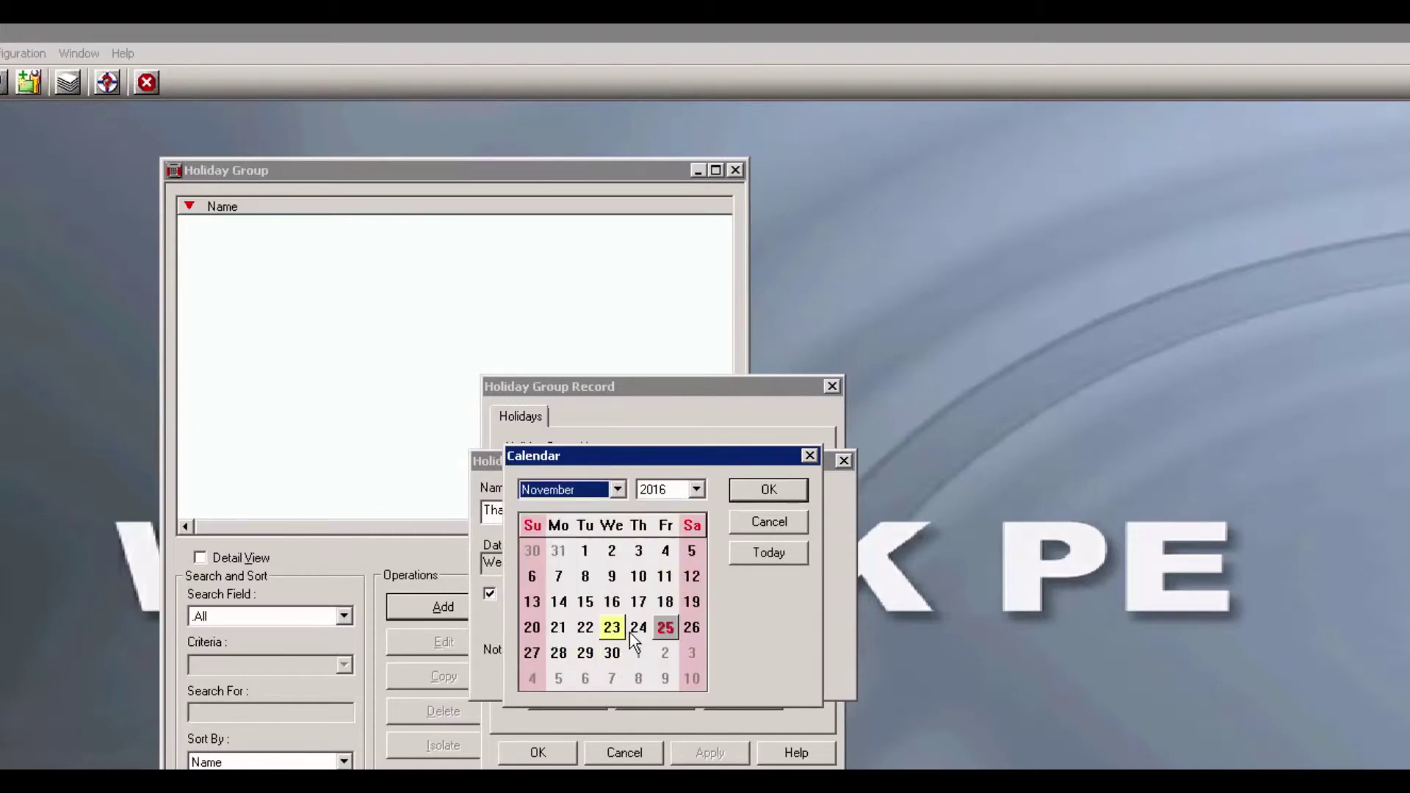
left_click(638, 629)
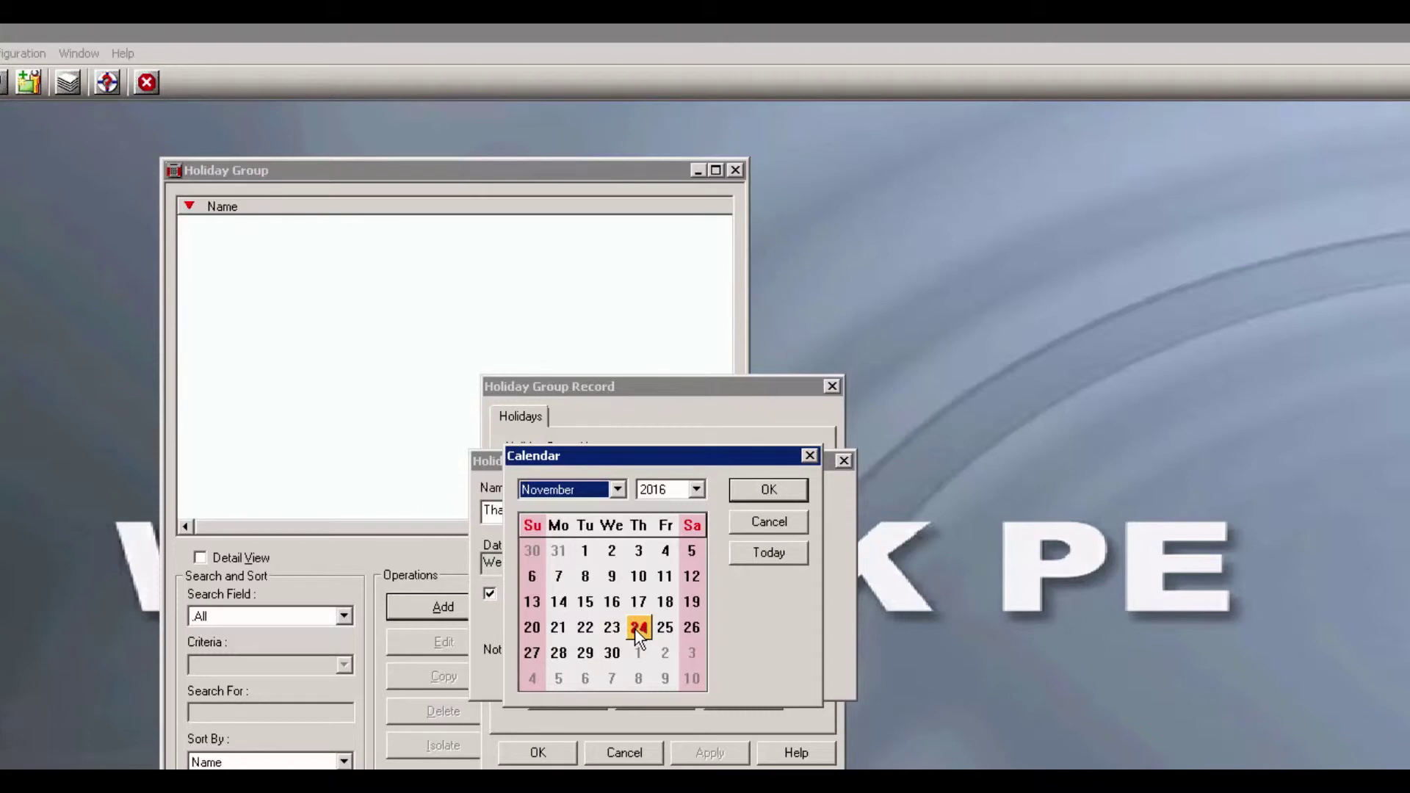
left_click(747, 487)
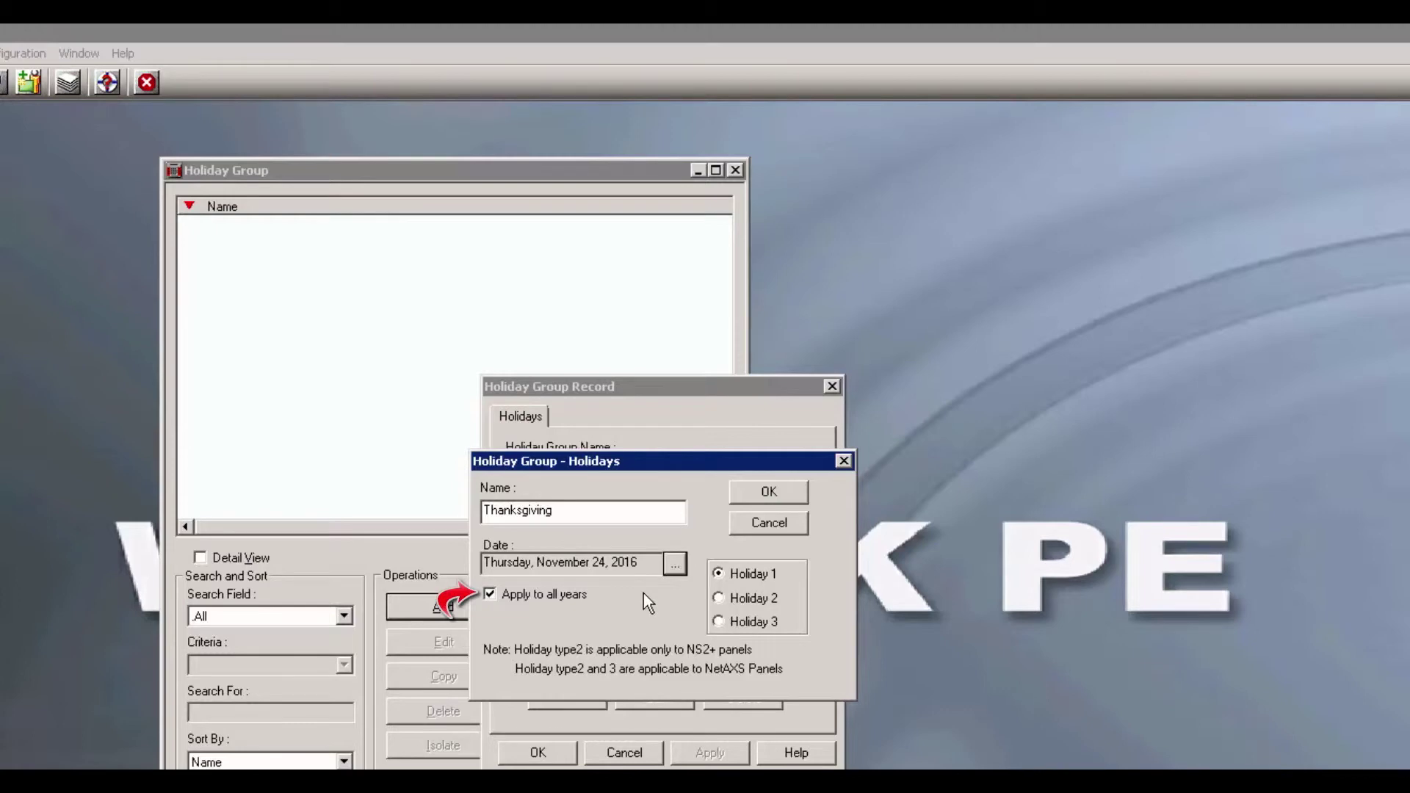
left_click(489, 594)
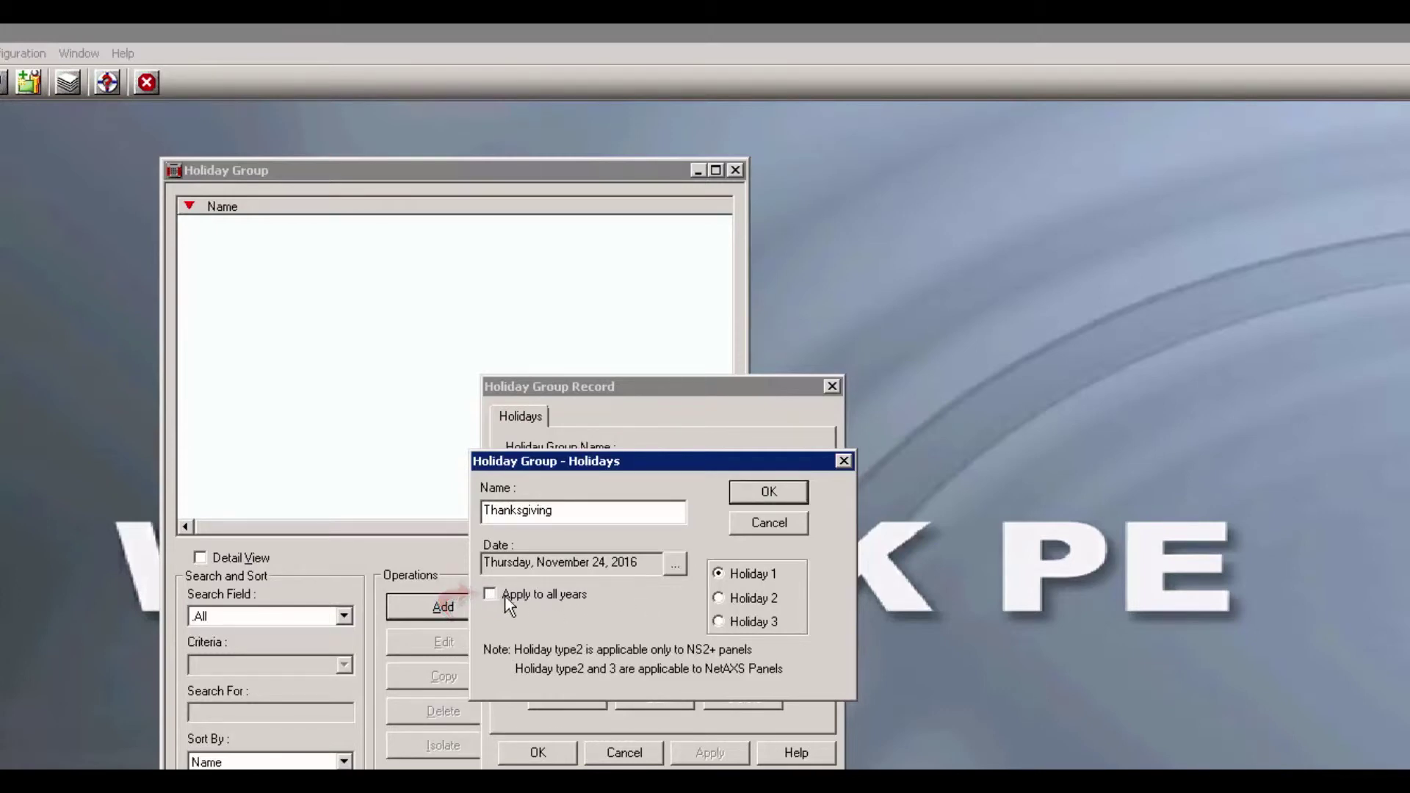
left_click(768, 492)
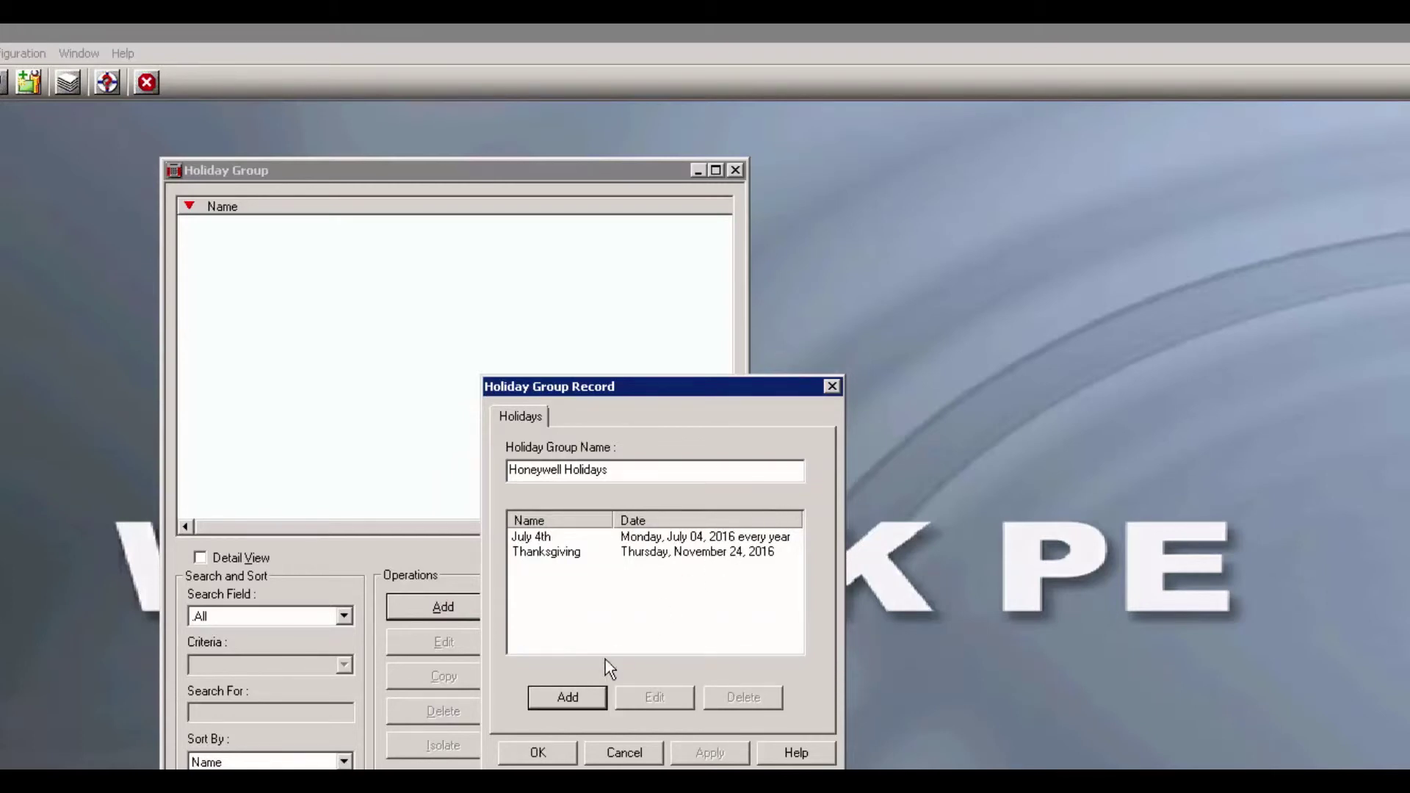
left_click(536, 752)
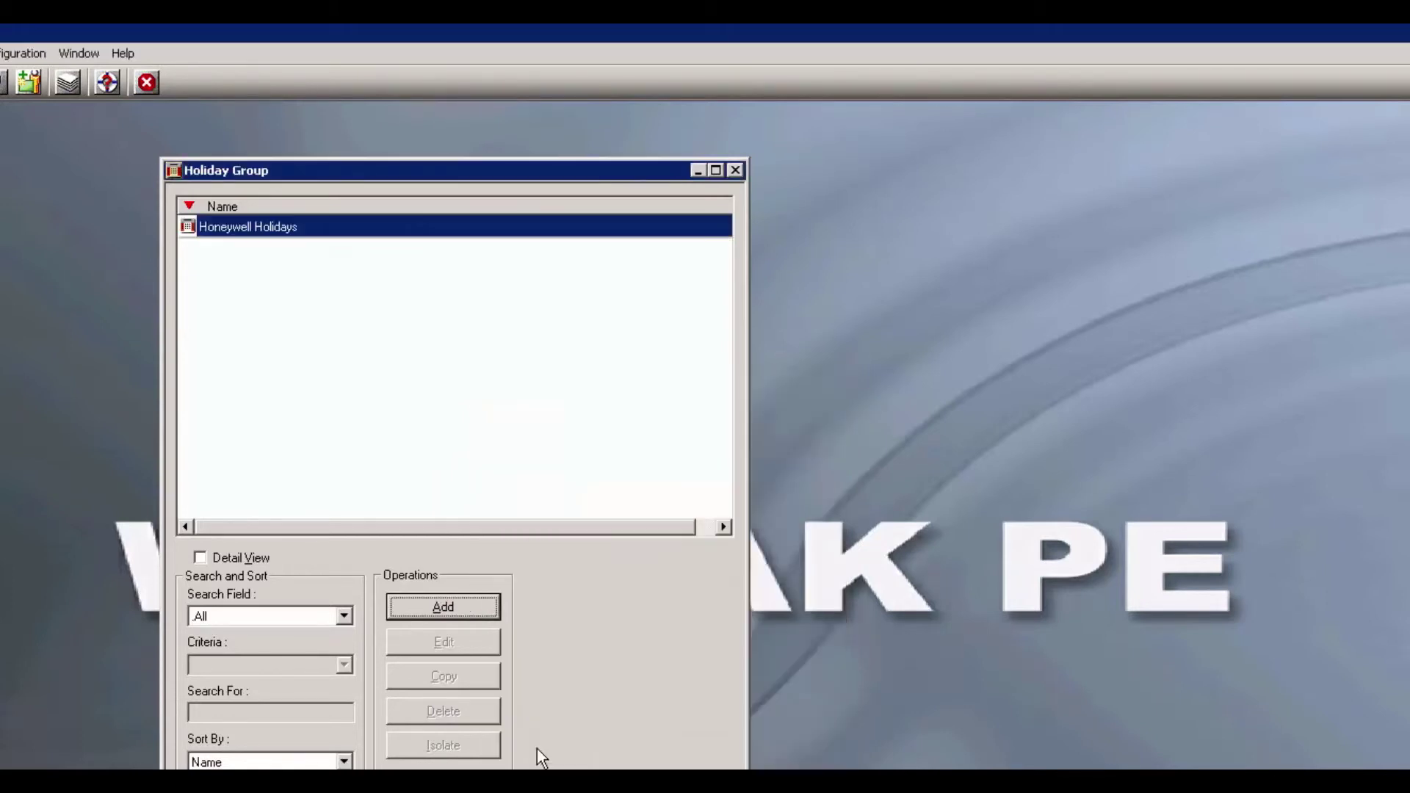
left_click(731, 168)
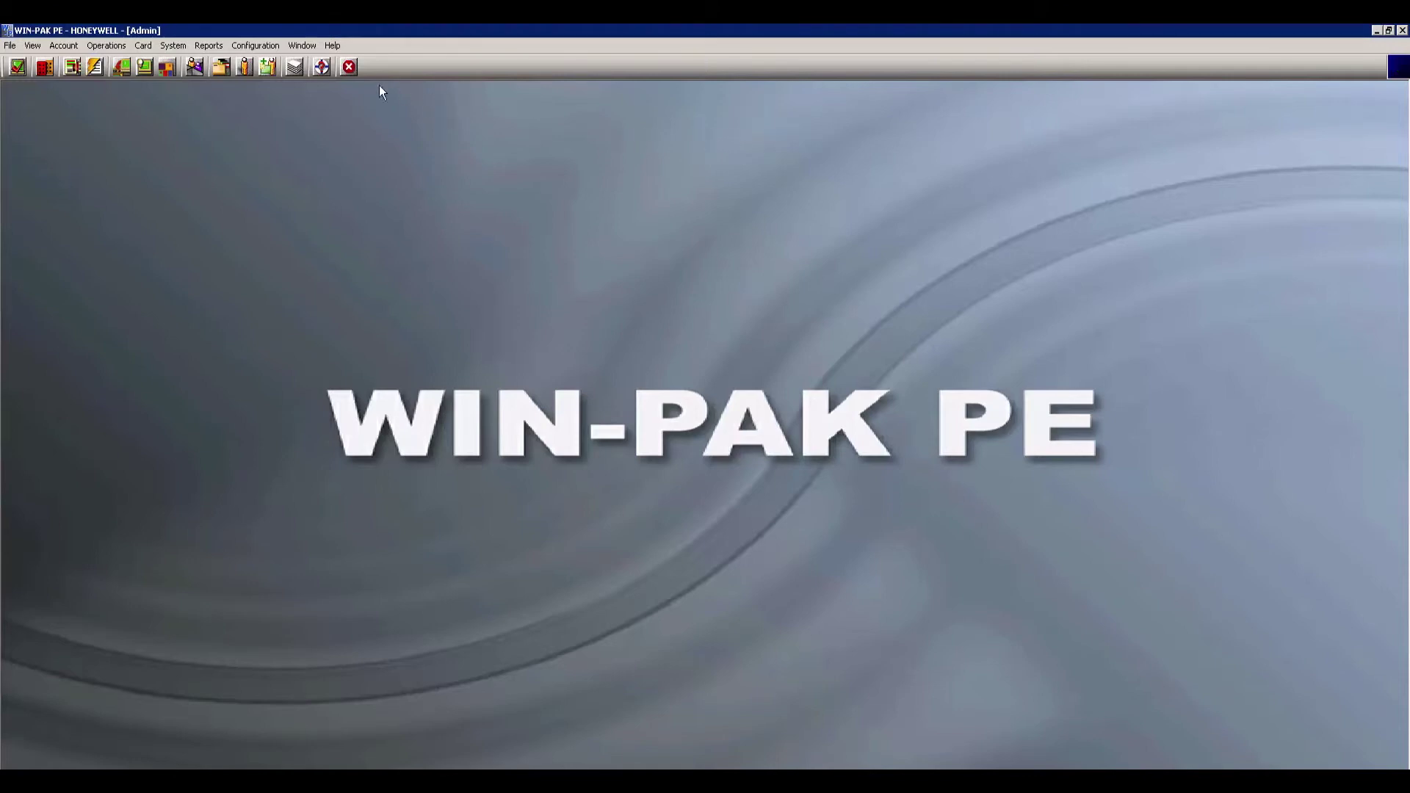
- Open the configuration of the NetAXS-123 panel under the Communication Server in the device map
left_click(276, 48)
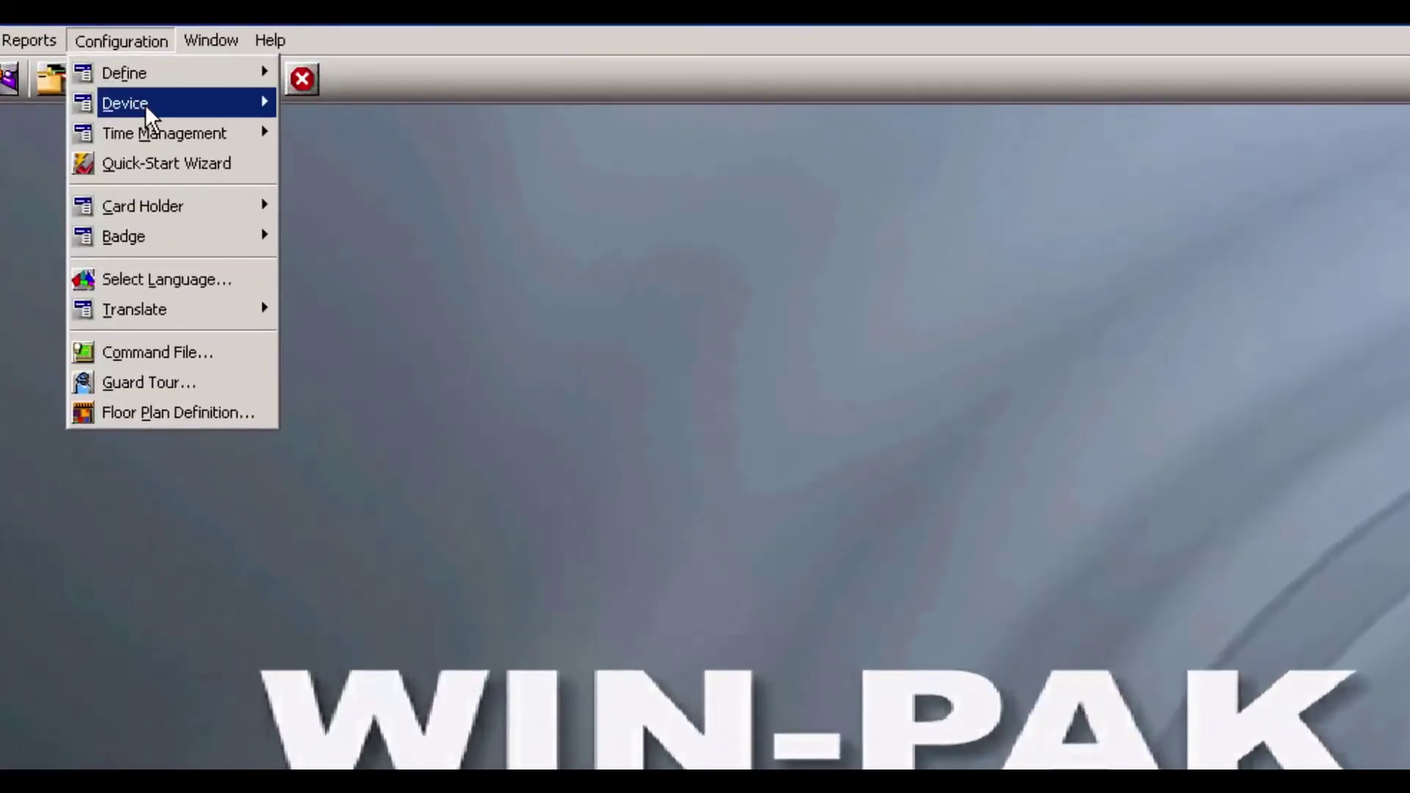
mouse_move(147, 114)
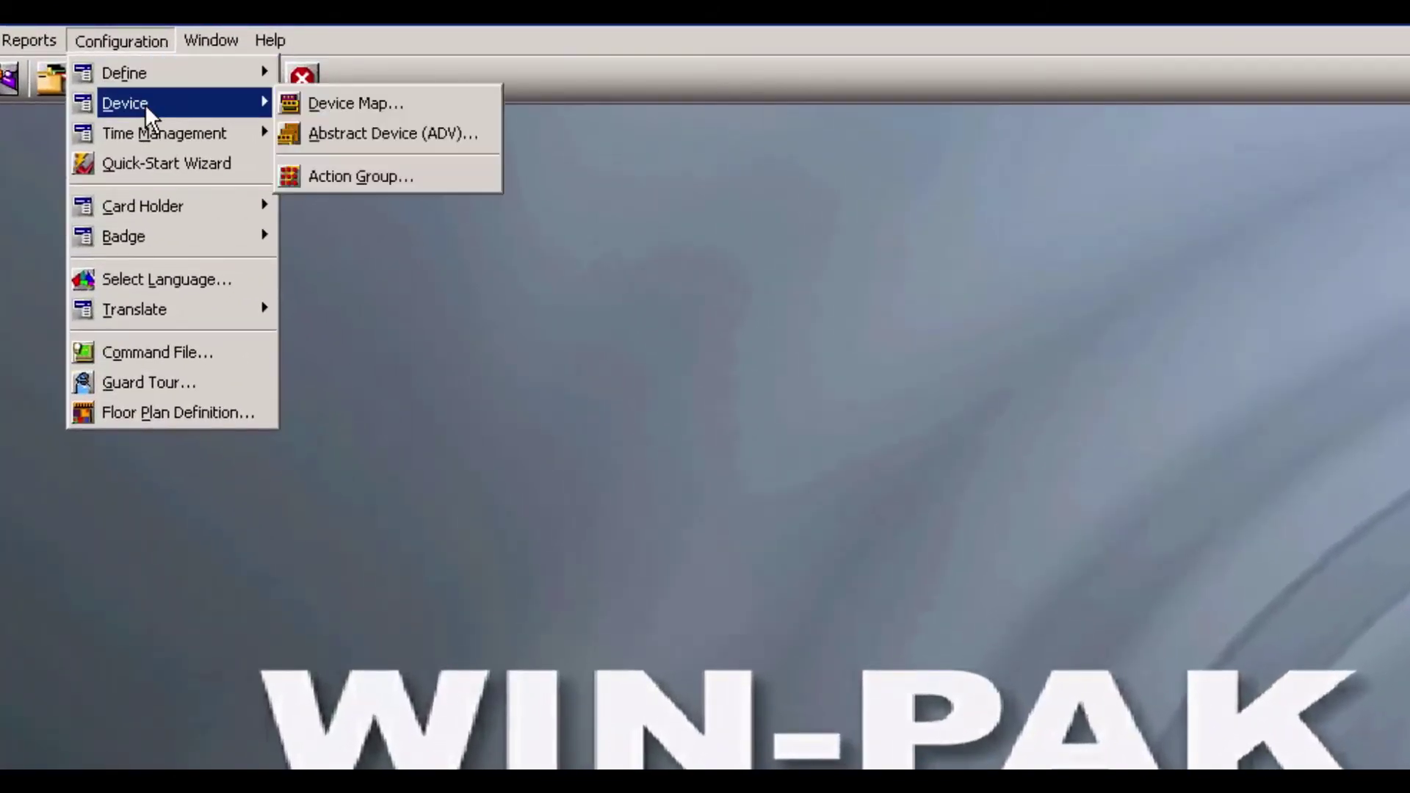
left_click(344, 106)
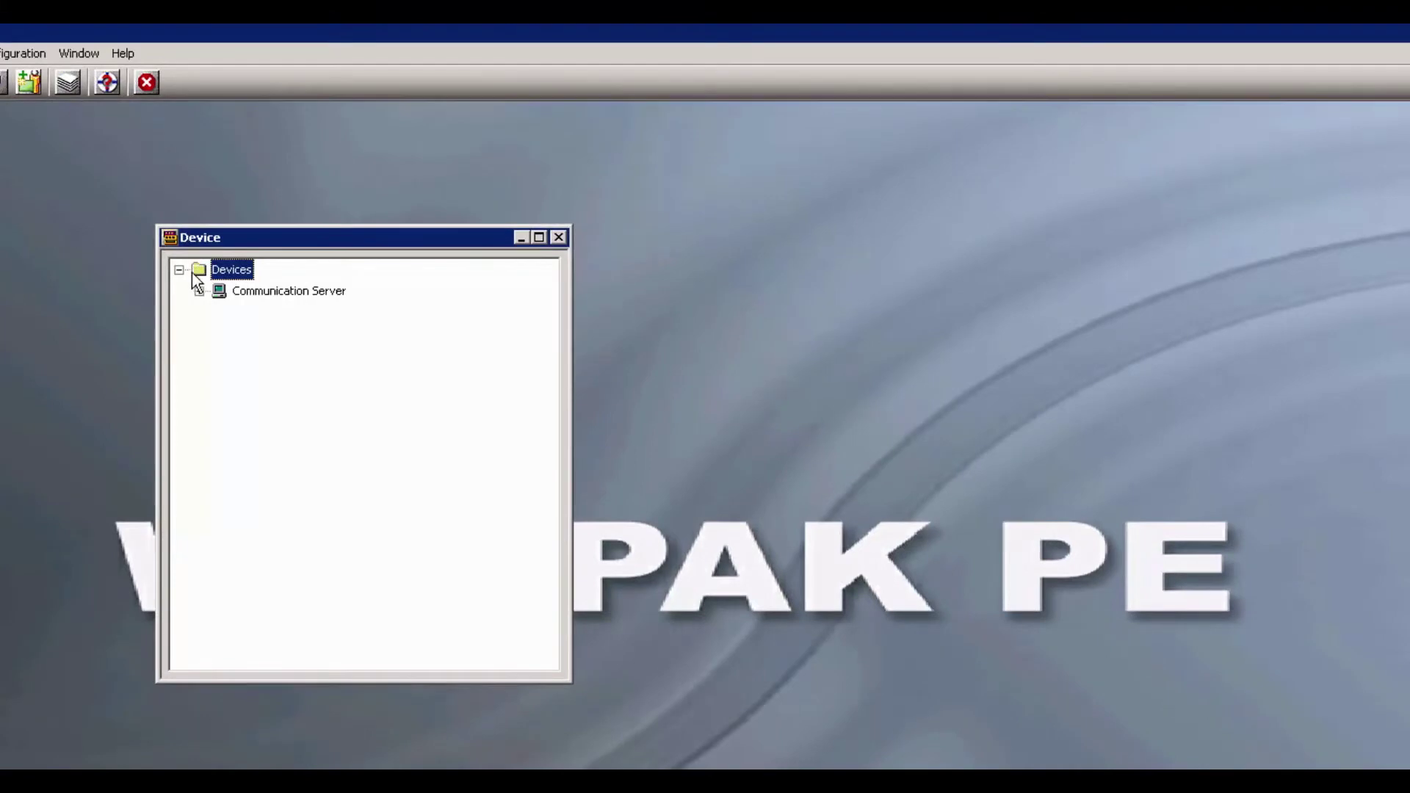
left_click(199, 291)
right_click(270, 313)
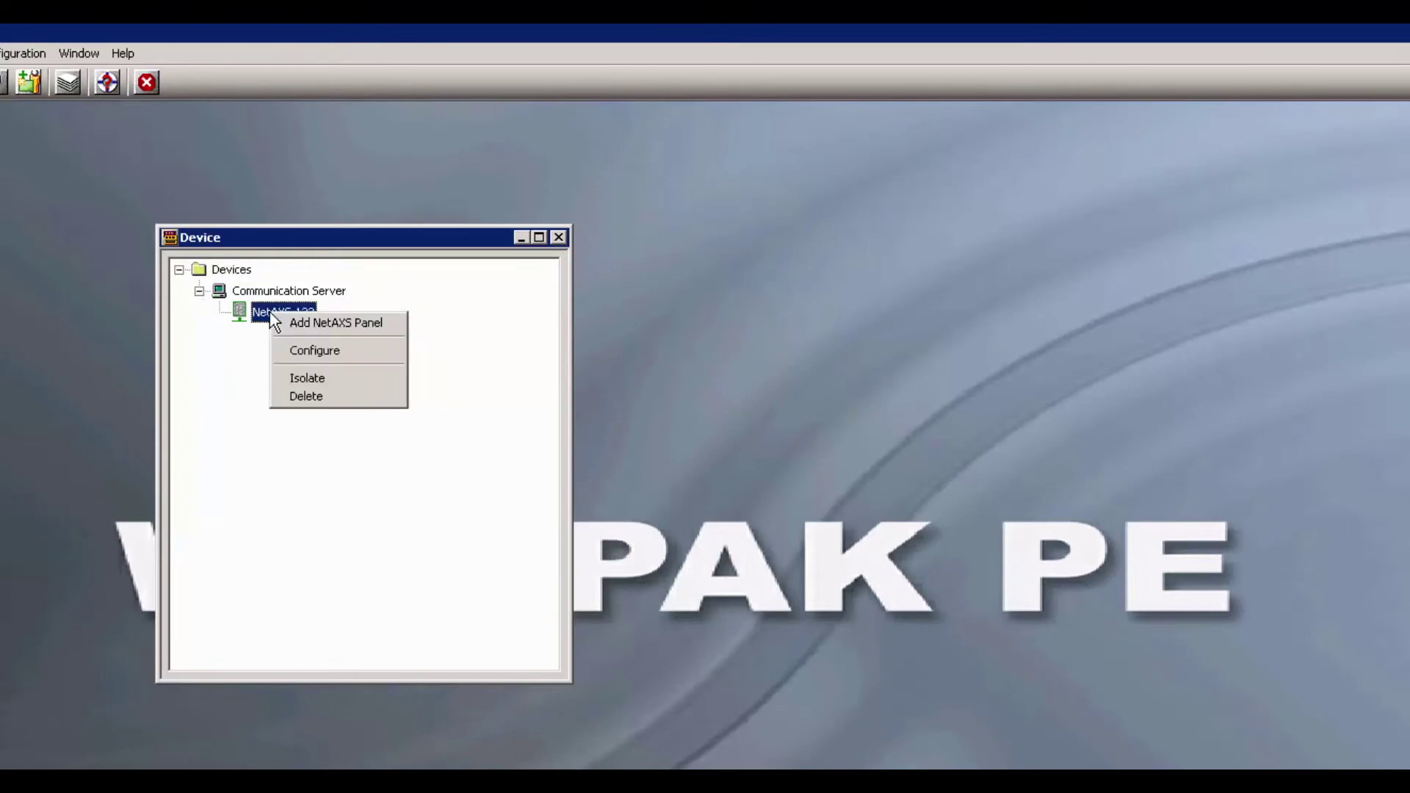
left_click(298, 351)
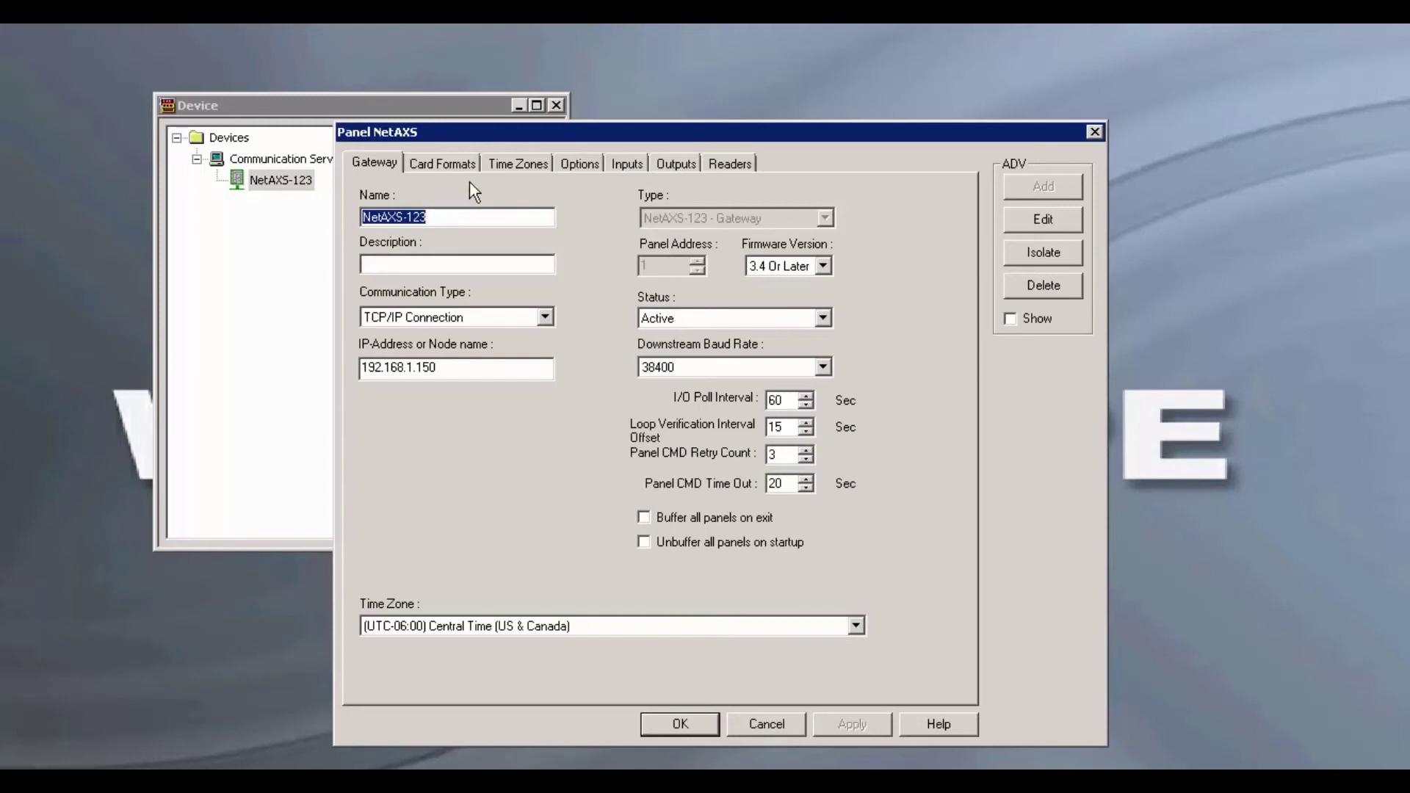
- Assign the Honeywell Holidays group to the NetAXS-123 panel, save the panel configuration and close the device map
left_click(513, 169)
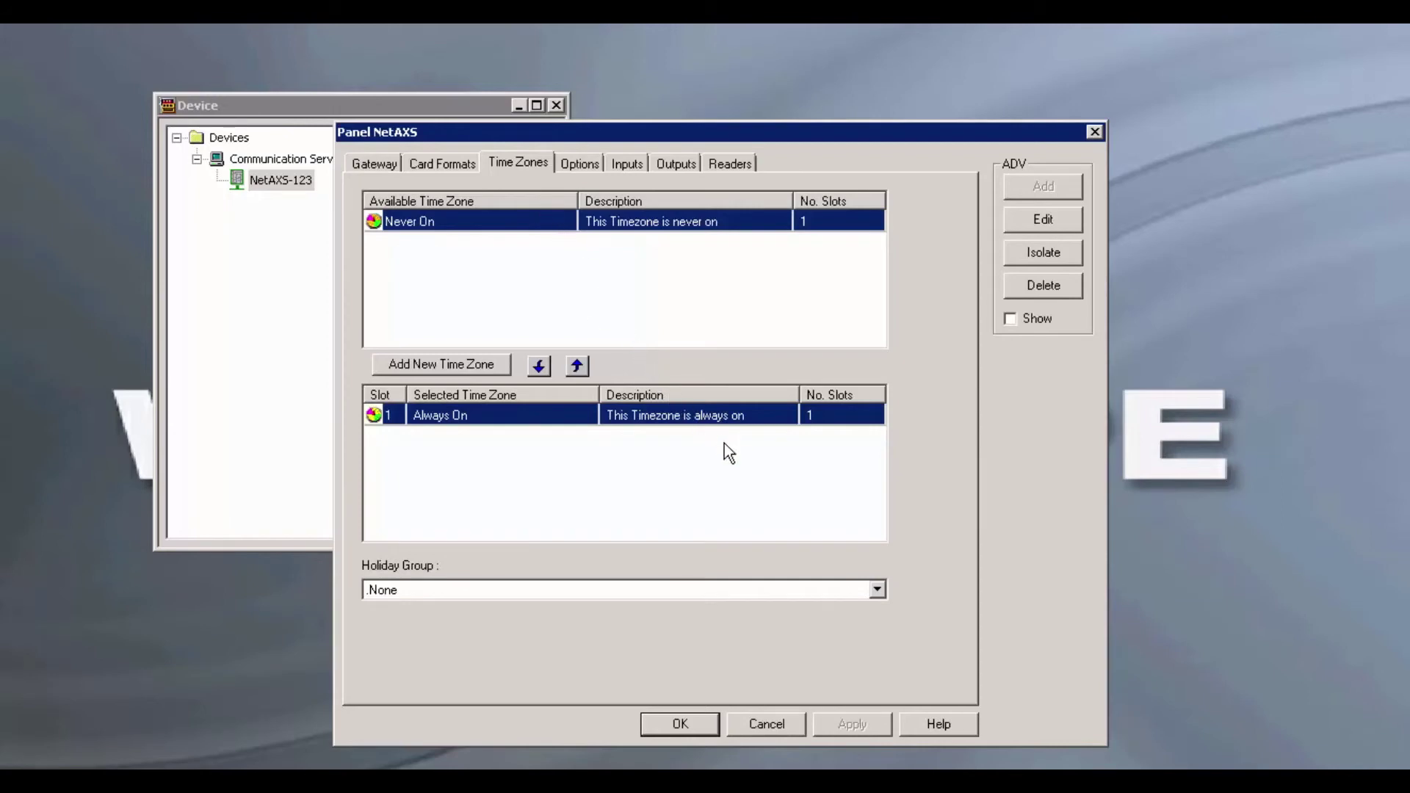
left_click(867, 592)
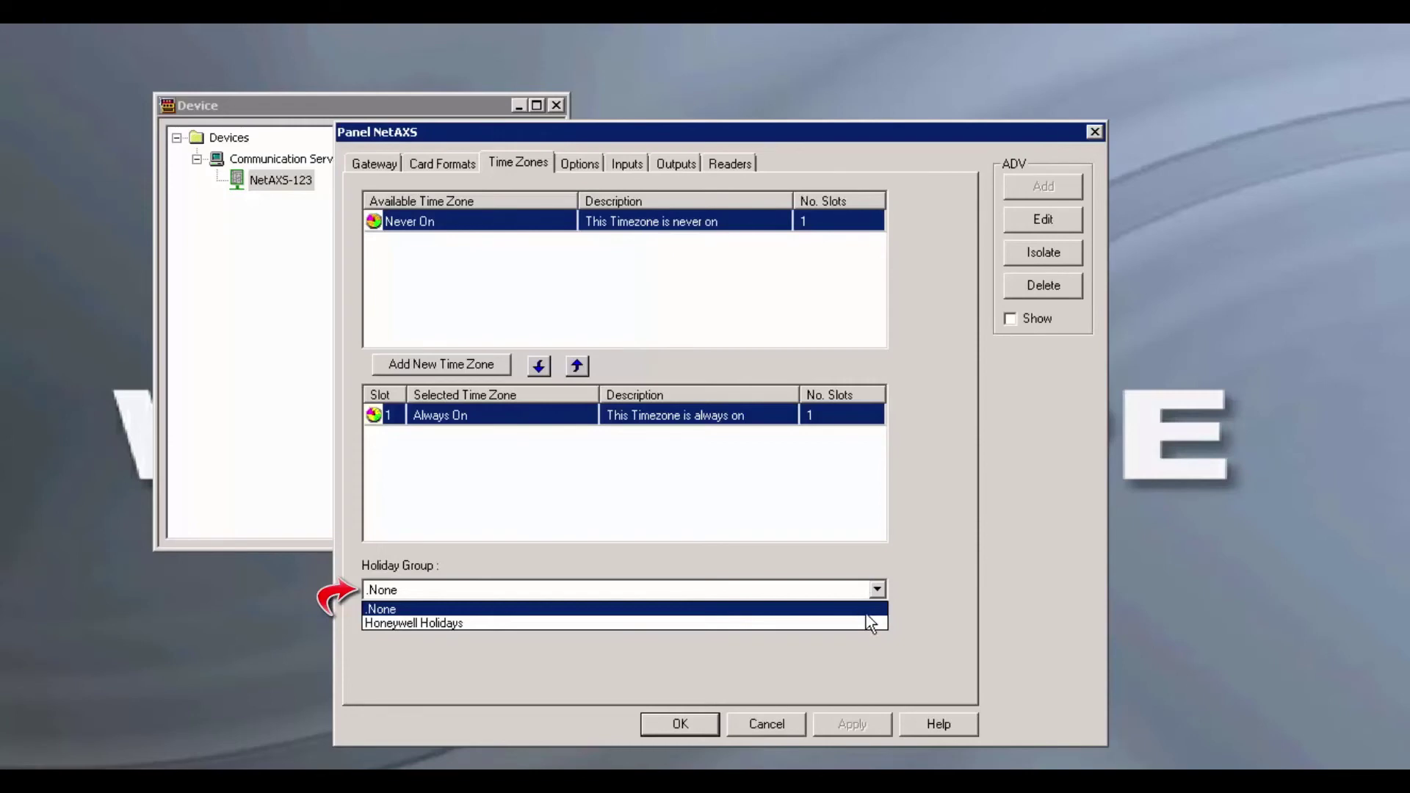
left_click(870, 624)
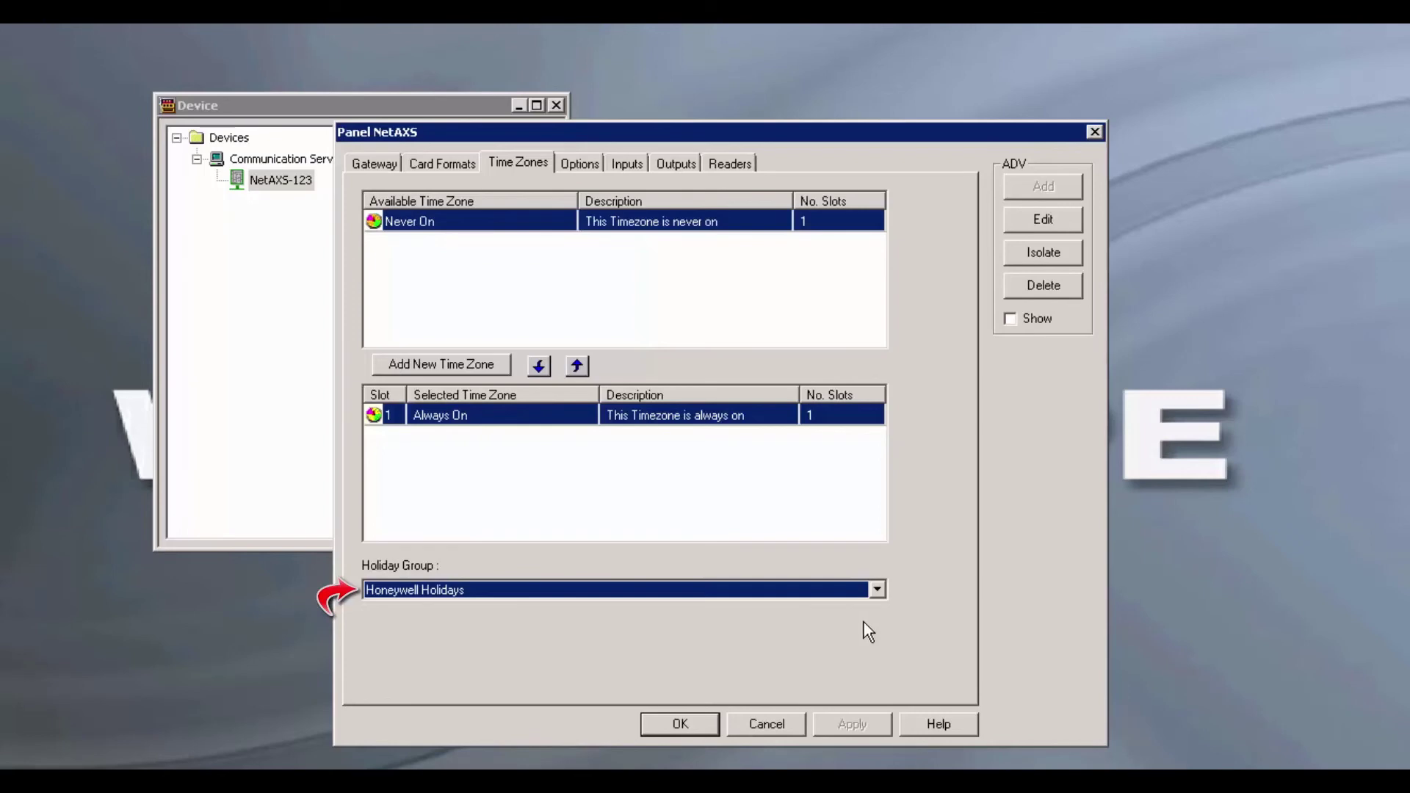
left_click(702, 727)
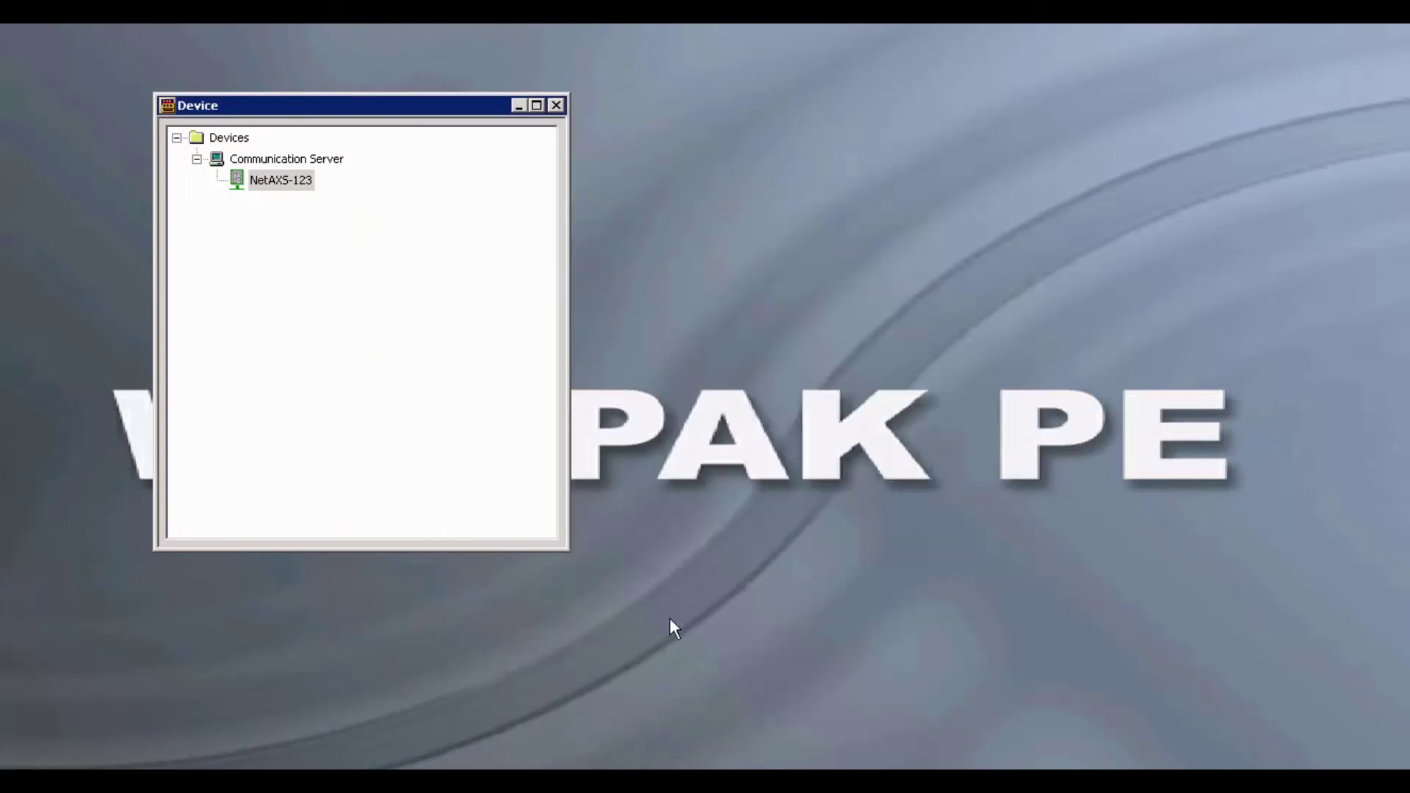
left_click(560, 106)
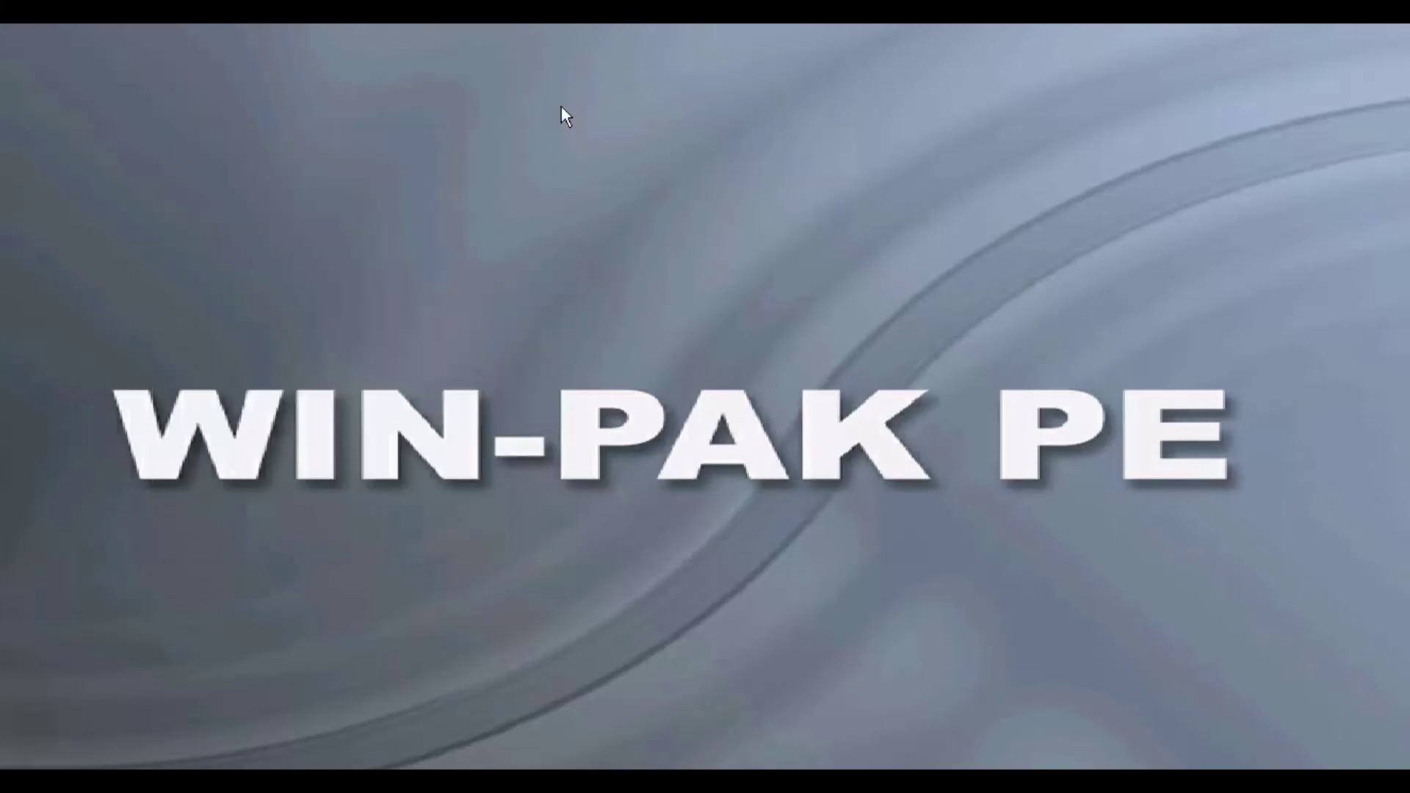